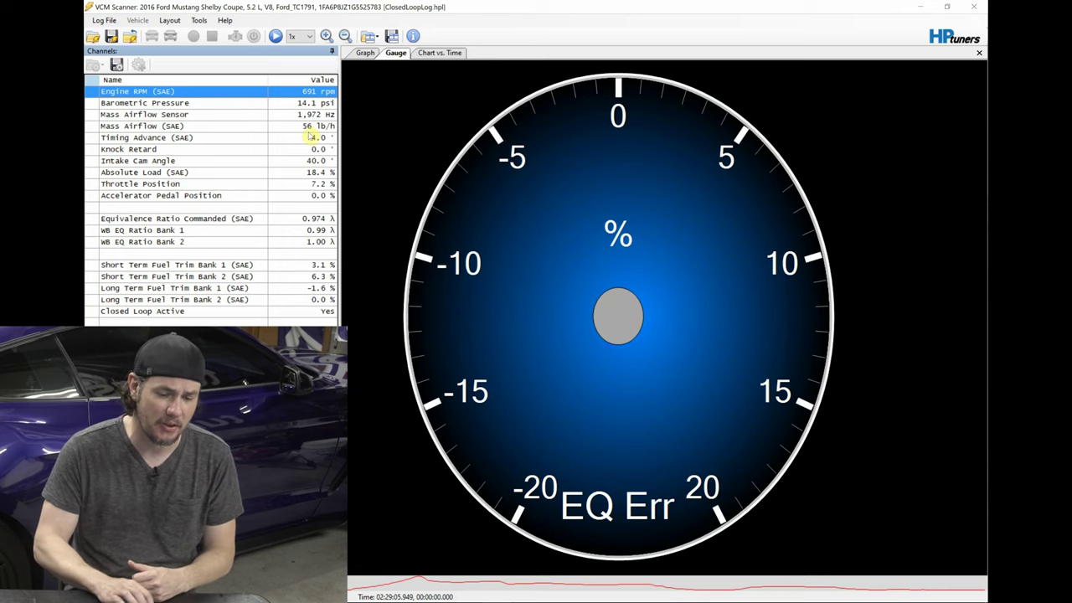
Replay the closed-loop log and highlight both short-term fuel trim readings
click(278, 38)
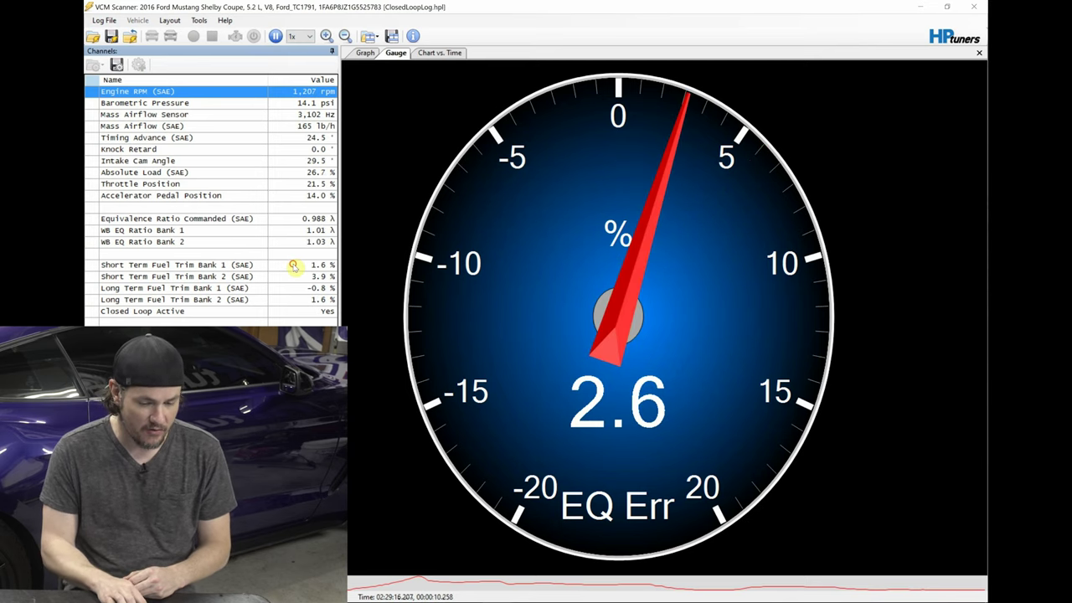
drag(293, 265, 300, 299)
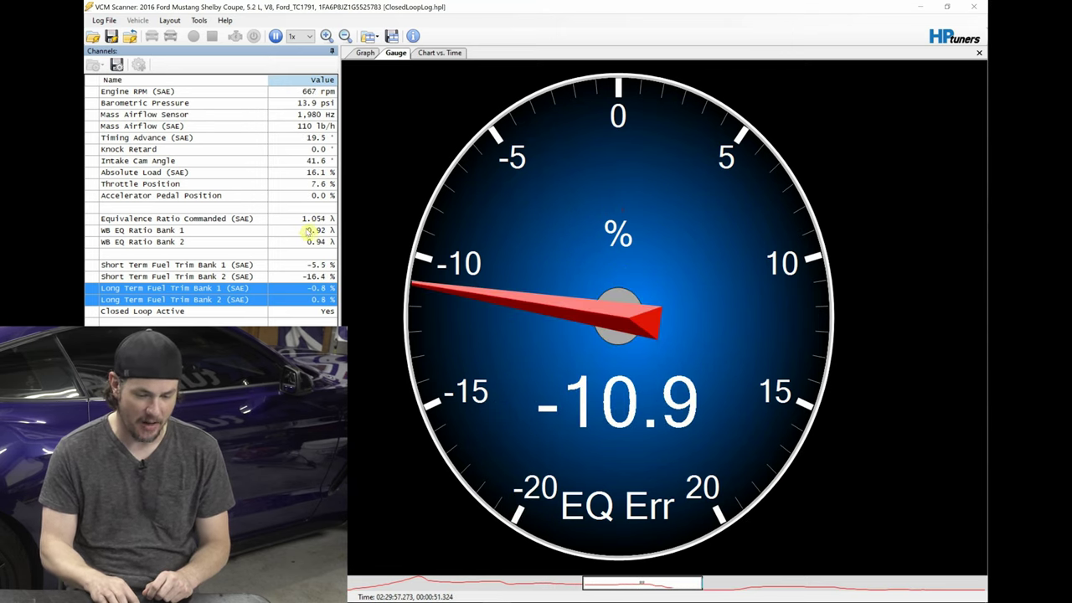
Highlight the WB EQ Ratio Bank 1/2 readings, then Equivalence Ratio Commanded
drag(309, 231, 320, 241)
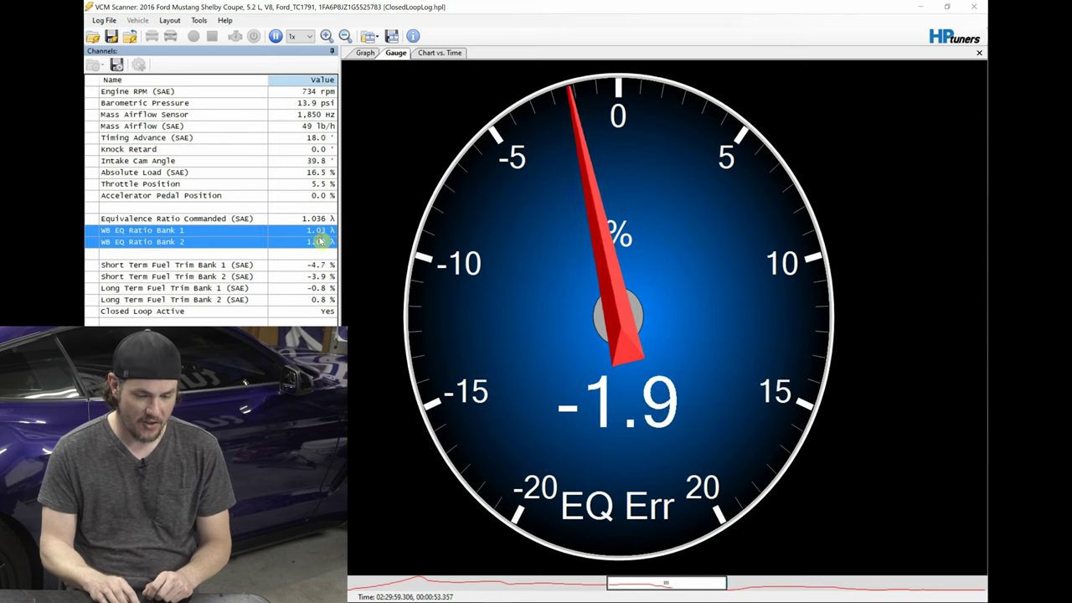
key(Up)
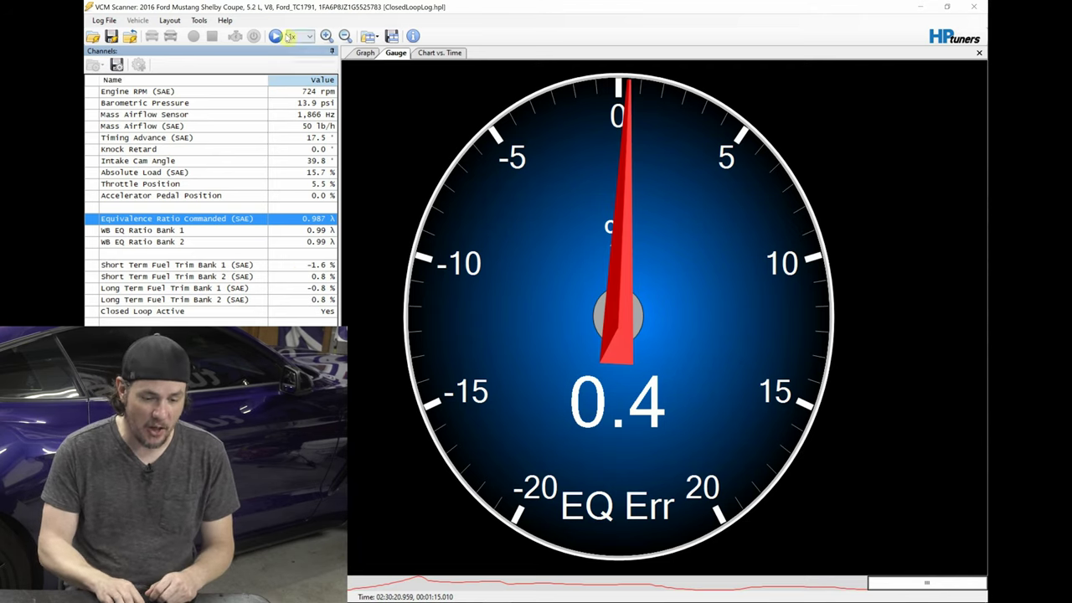
Resume the closed-loop replay, stop it at EQ Err -4.6, and bring up the Open dialog
click(277, 36)
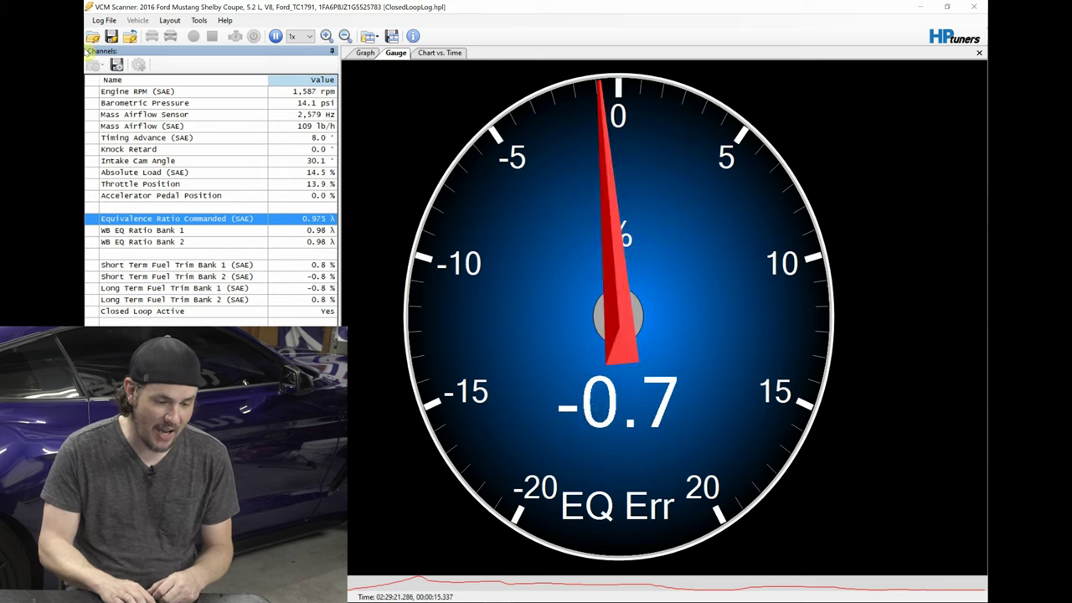
click(276, 36)
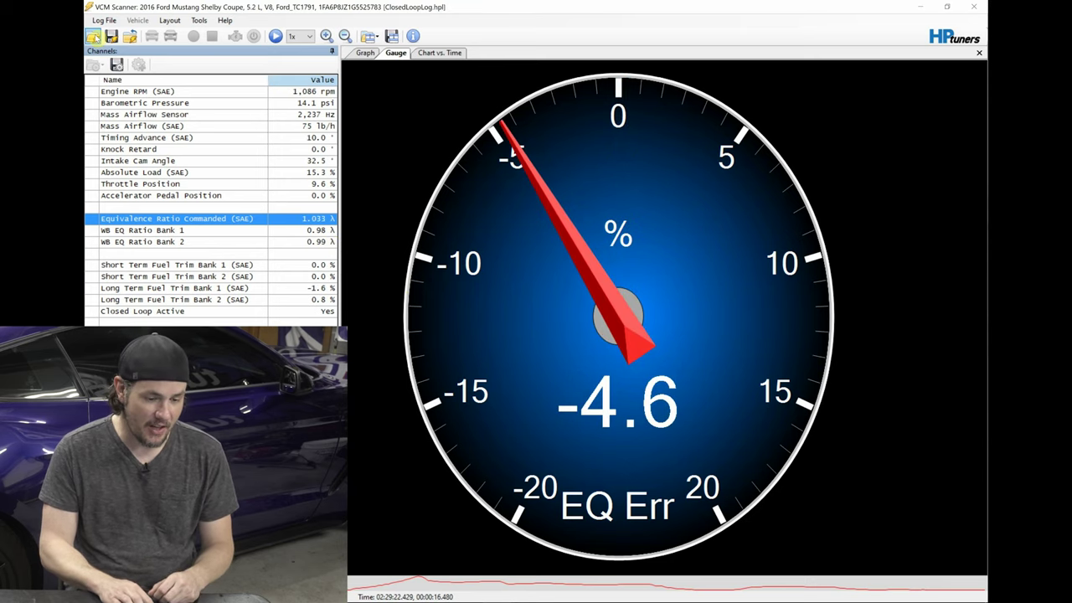
key(ctrl+o)
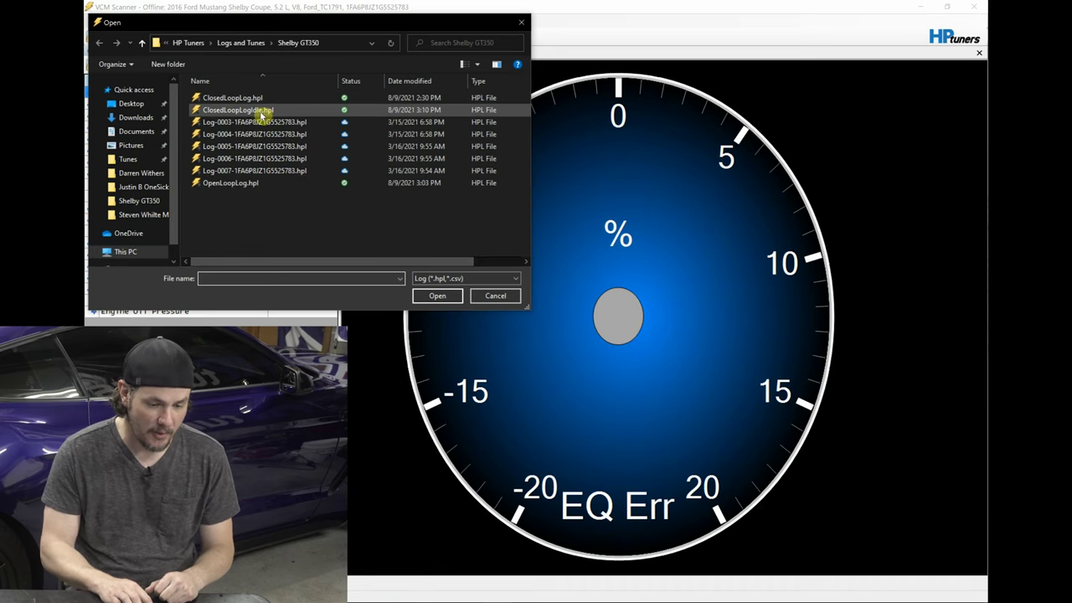
Load OpenLoopLog.hpl, then show VCM Editor's Engine > Fuel > Oxygen Sensors settings
double_click(253, 183)
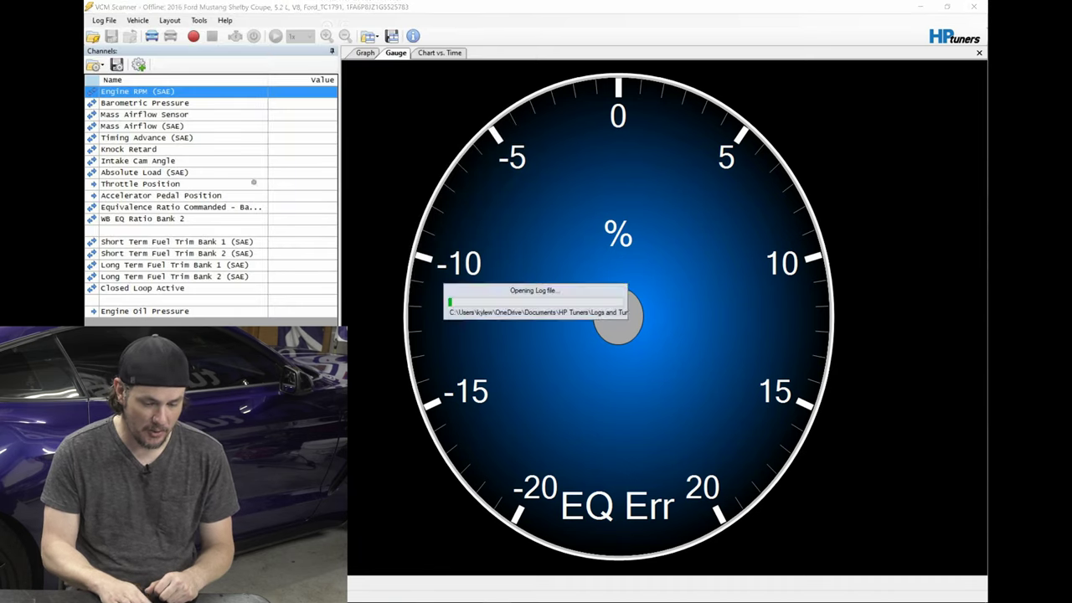
click(519, 590)
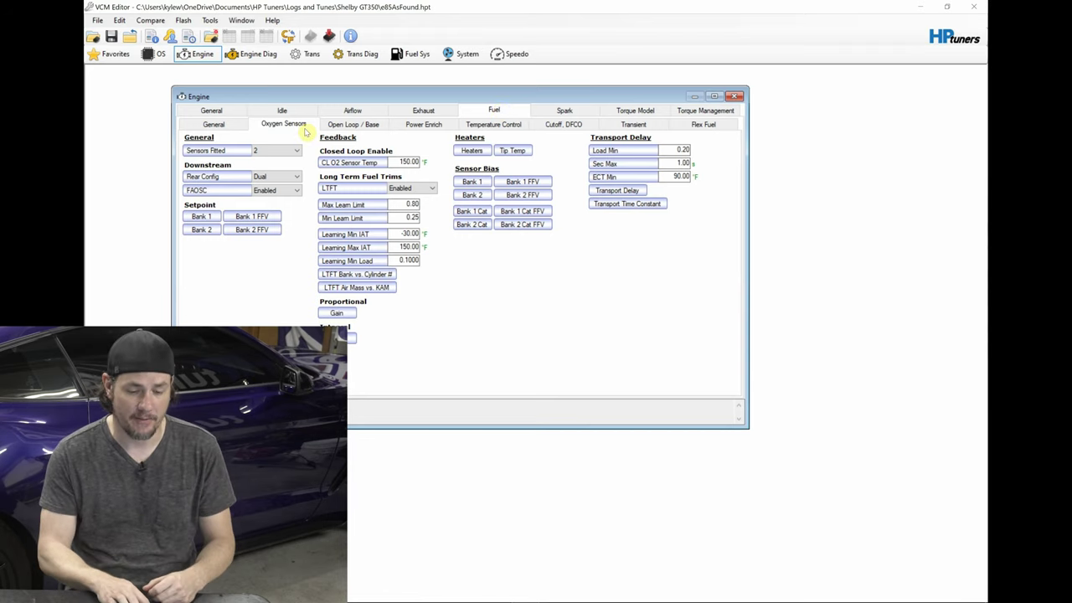
Read the CL O2 Sensor Temp 150 °F description, then return to VCM Scanner
click(409, 162)
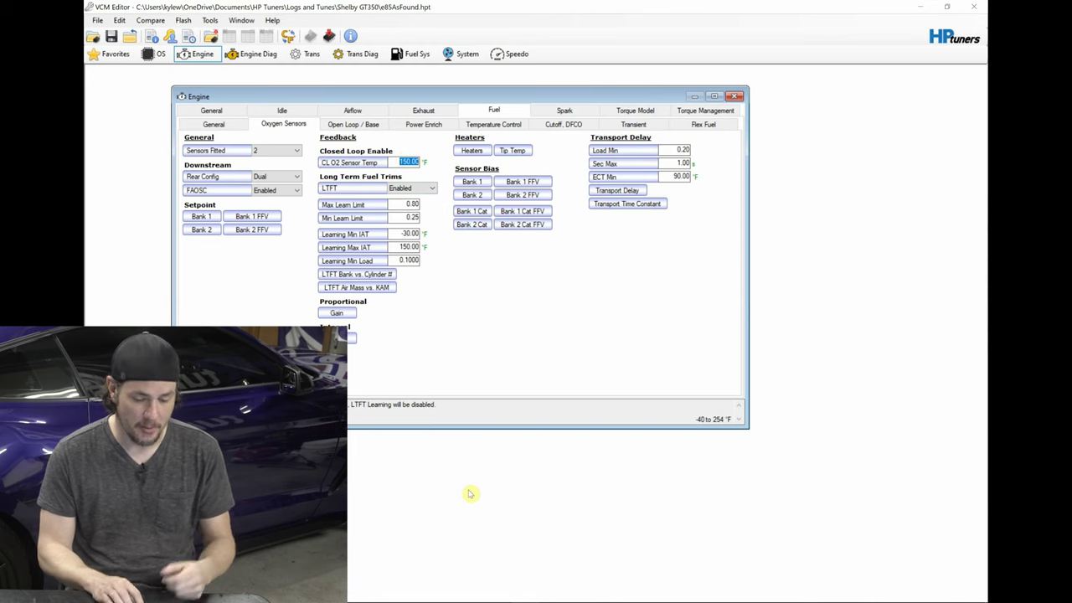
click(503, 595)
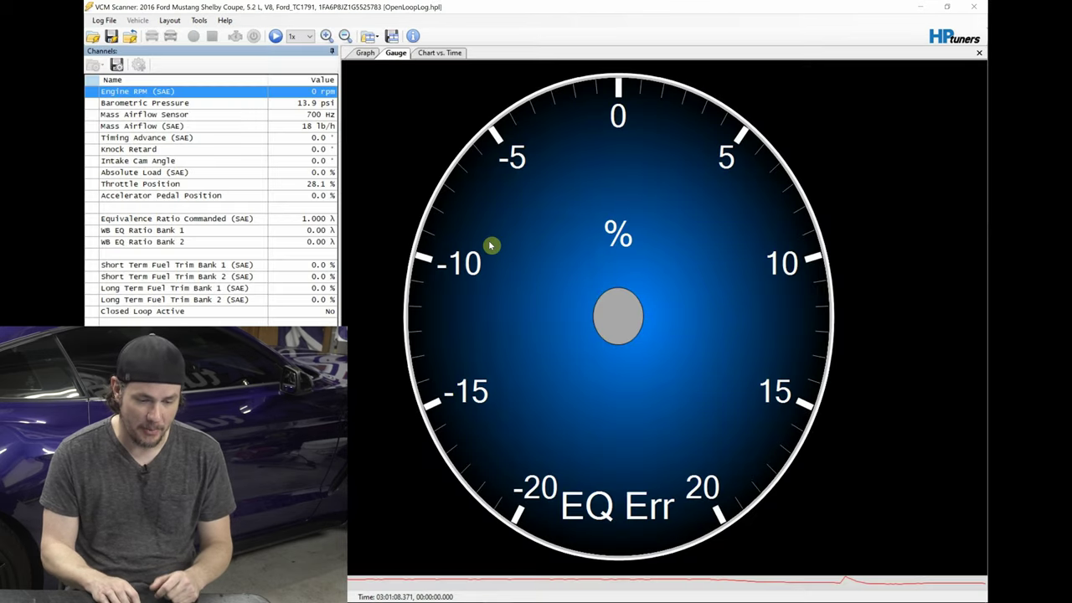
Replay OpenLoopLog, highlighting Closed Loop Active and both wideband ratios against commanded 1.000 λ
click(276, 36)
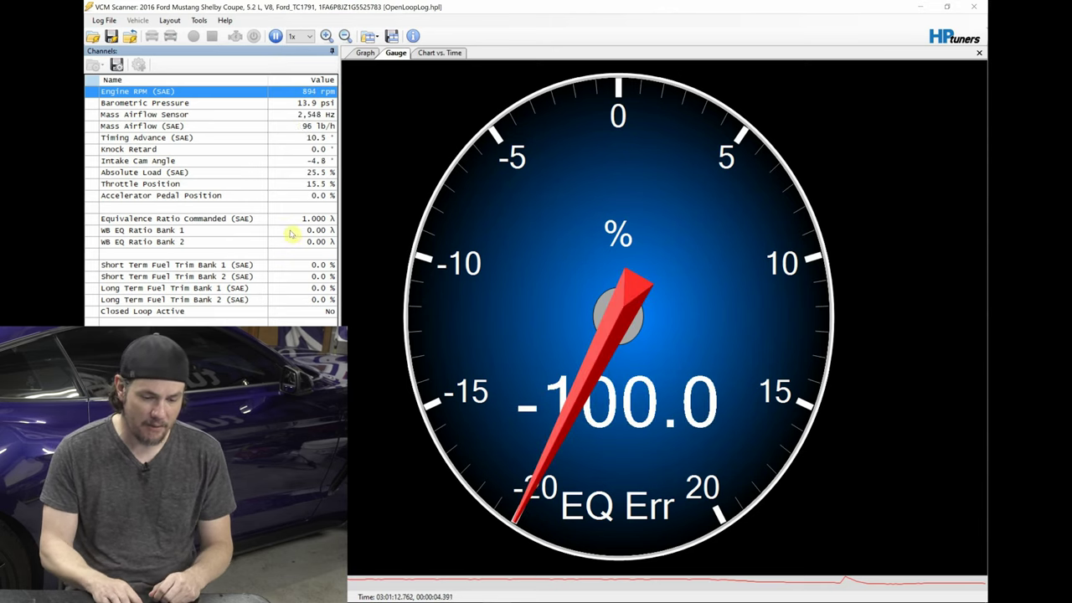
drag(292, 230, 295, 243)
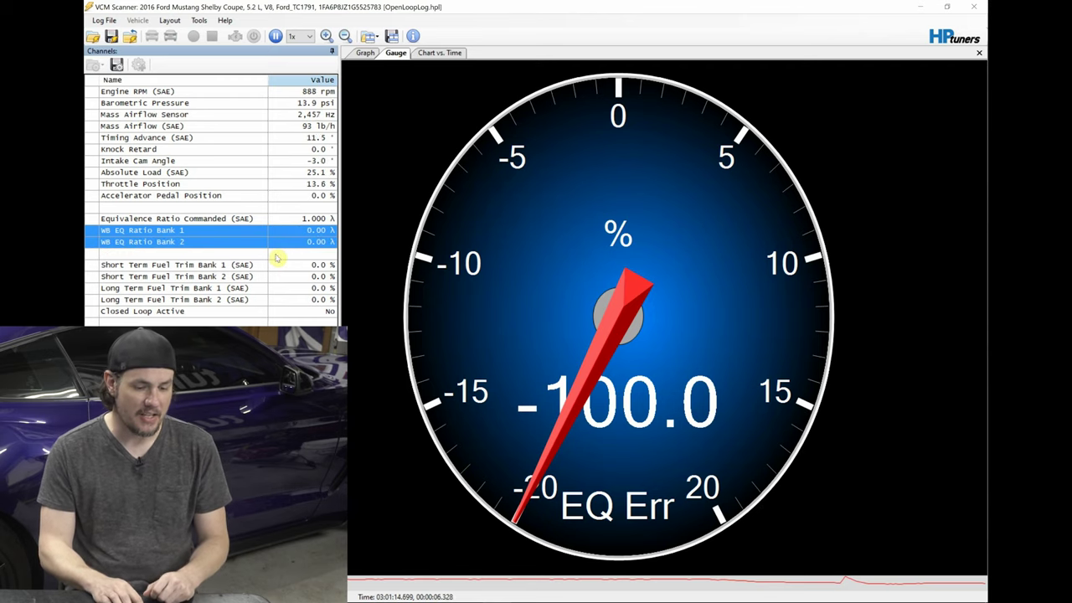
click(276, 254)
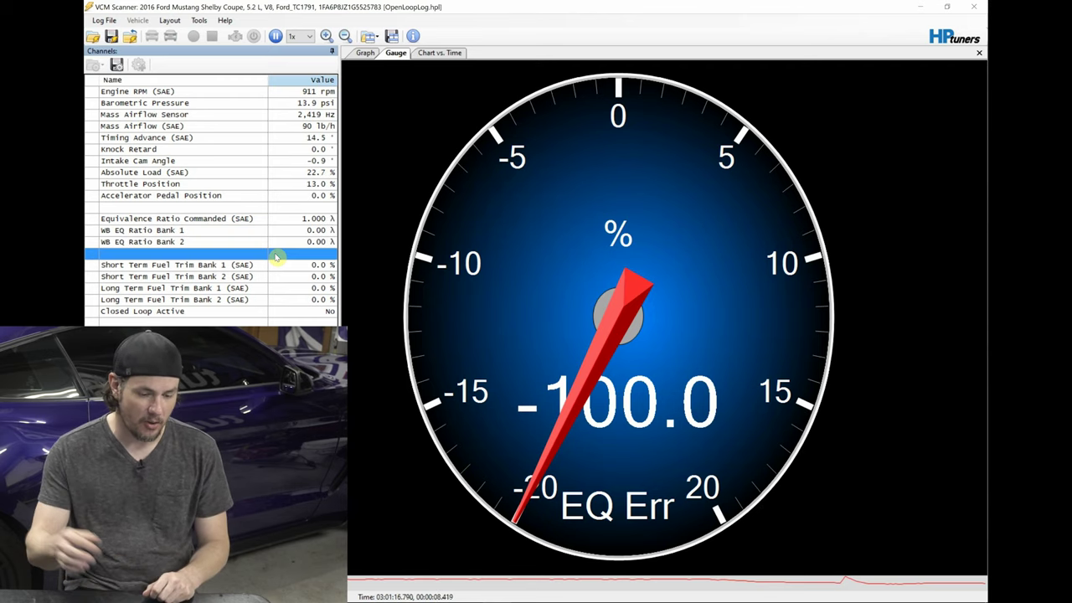
click(295, 314)
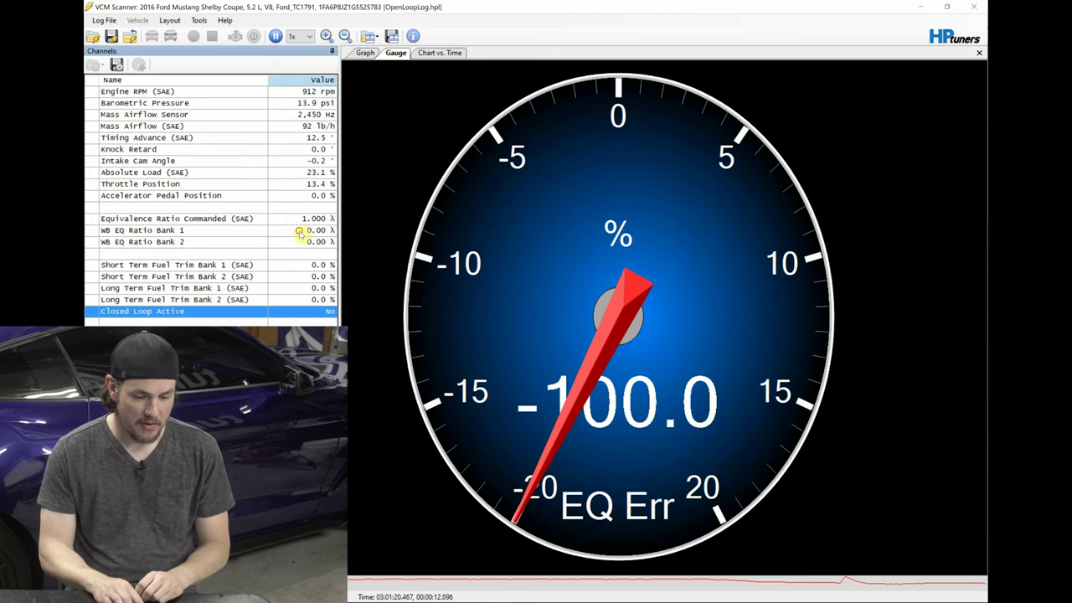
drag(299, 231, 303, 240)
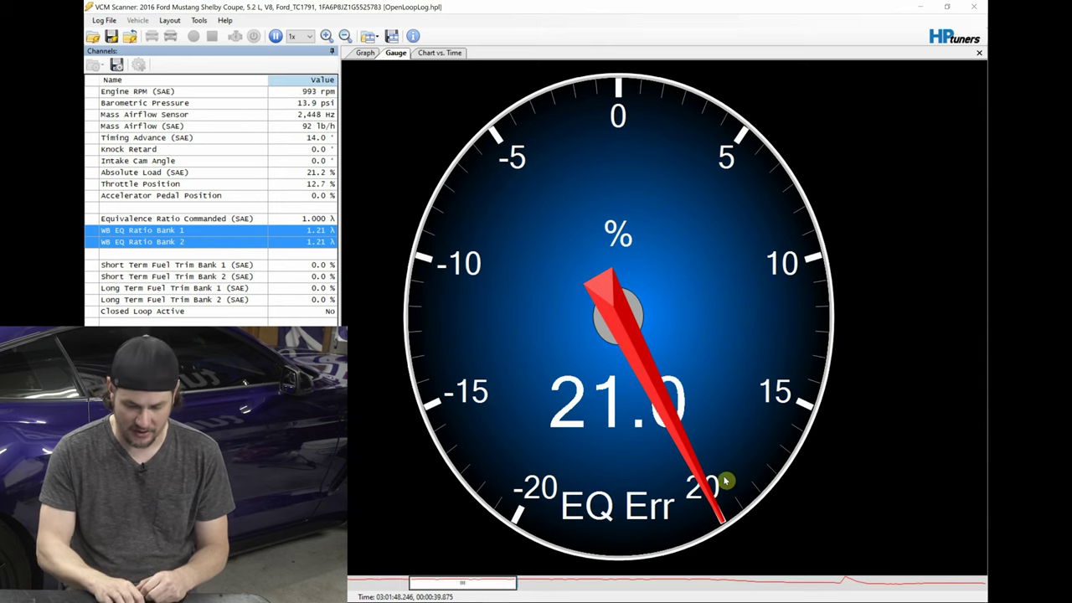
click(801, 581)
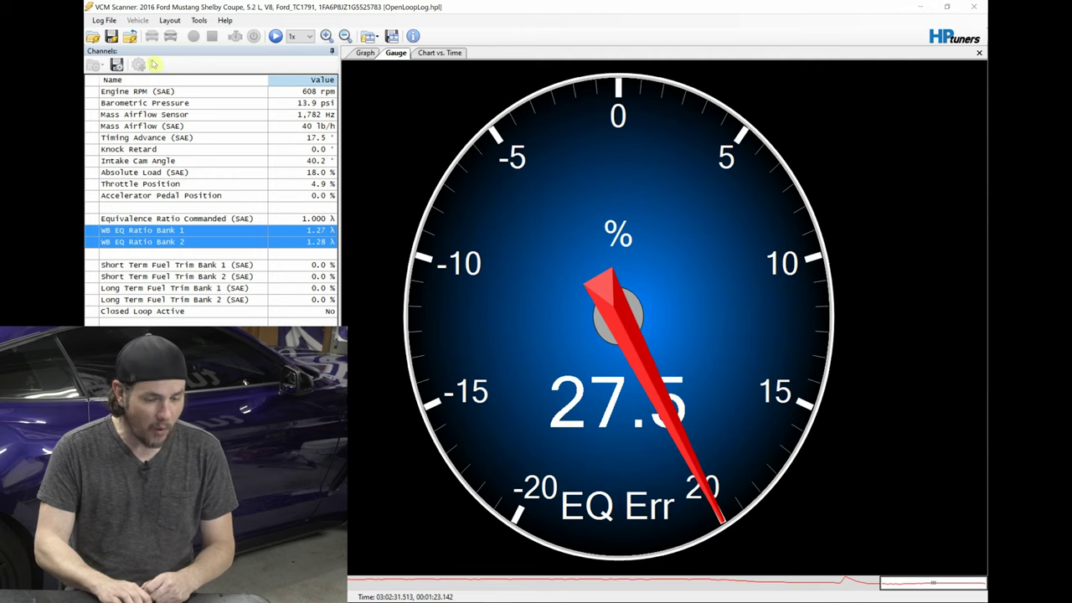
Bring up the Open Log File dialog listing the Shelby GT350 logs
click(92, 36)
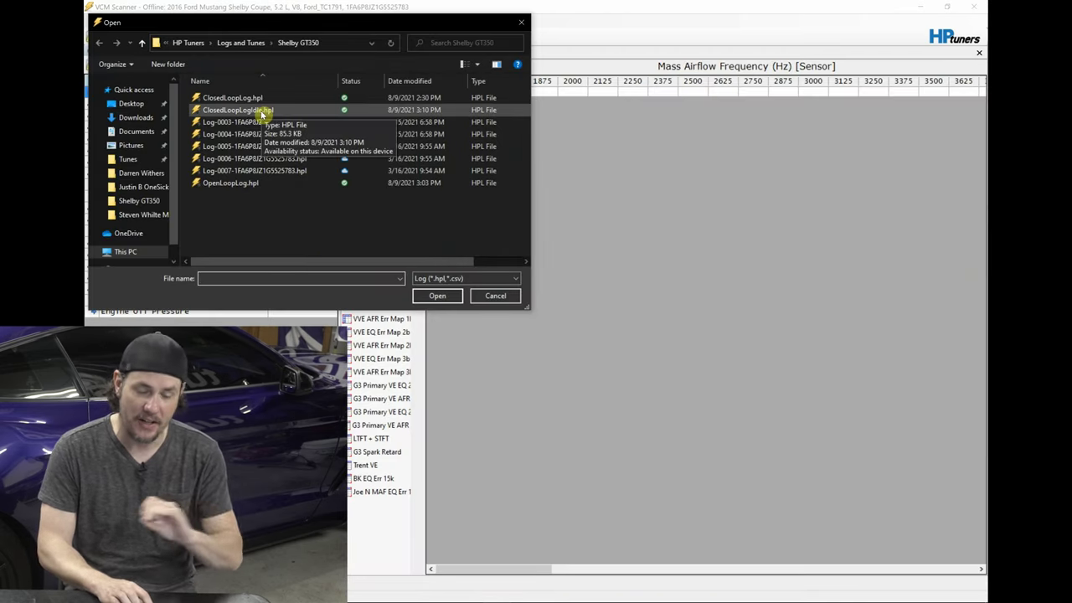
Load ClosedLoopLogIdle.hpl, replay it on the EQ Err gauge, and highlight commanded EQ ratio
double_click(261, 113)
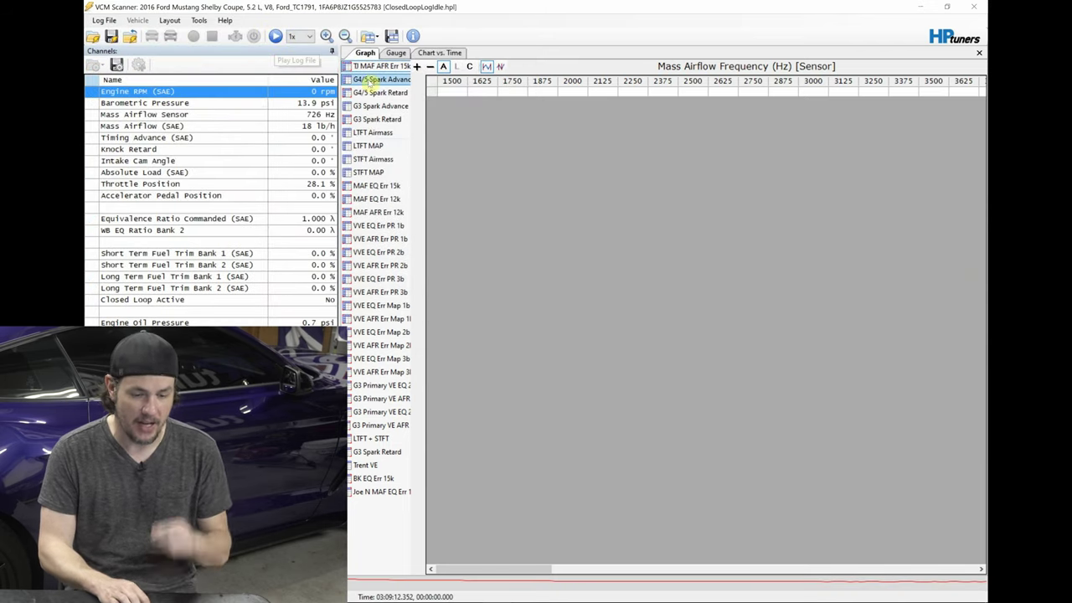
click(395, 53)
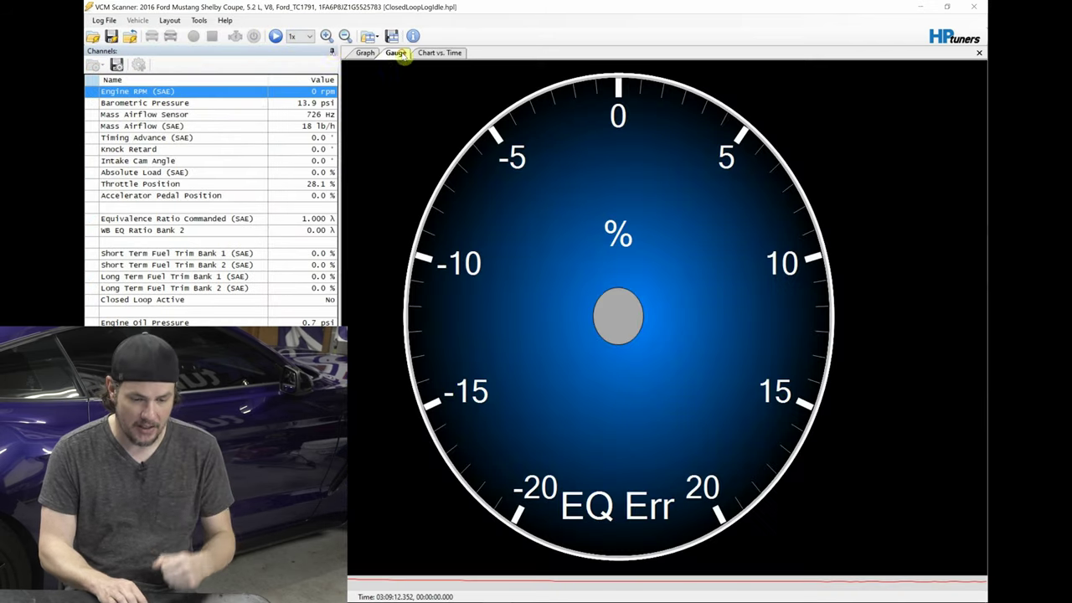
click(276, 37)
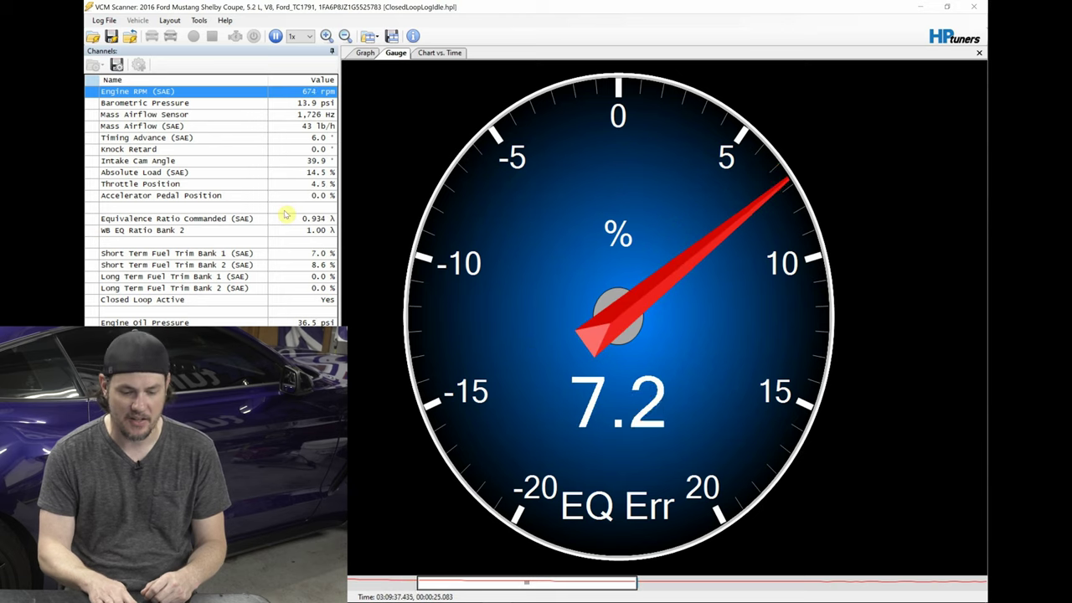
click(316, 219)
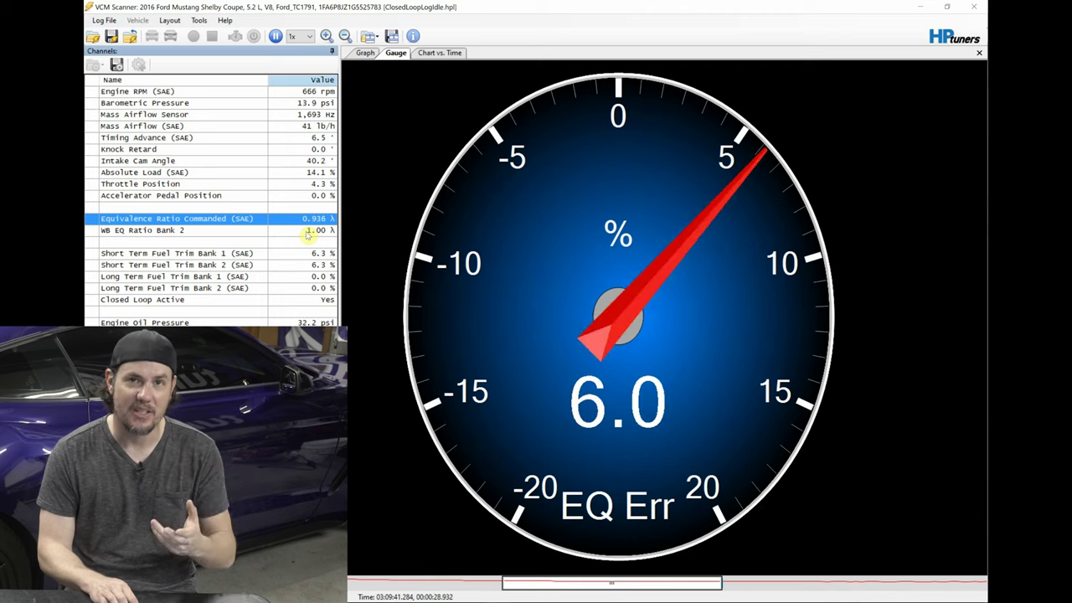
Compare WB EQ Ratio Bank 2 with commanded ratio, replay from the start, pause at 7.3%
click(310, 231)
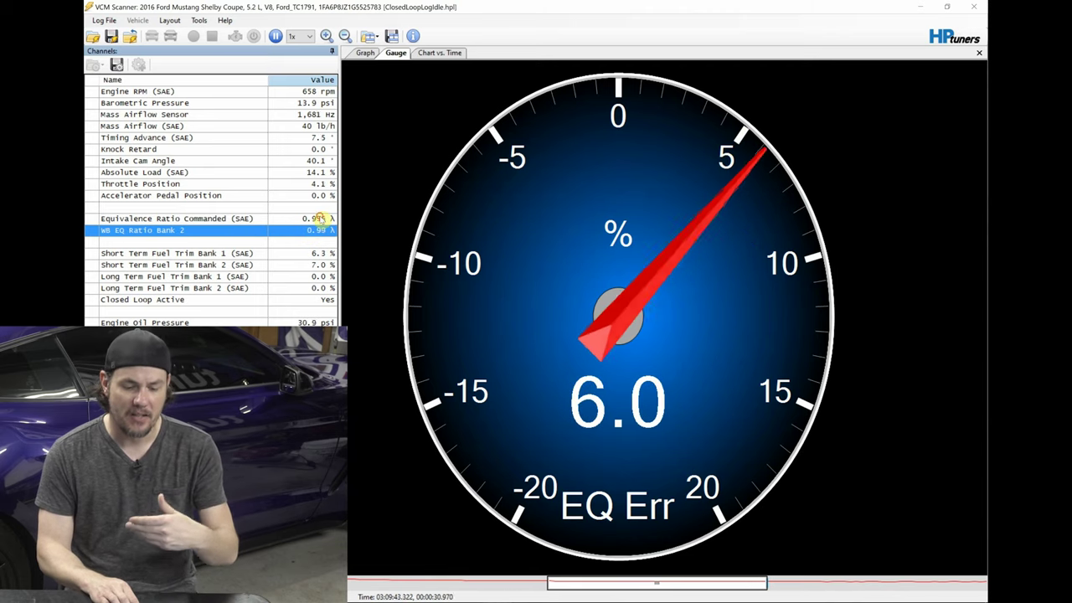
click(317, 219)
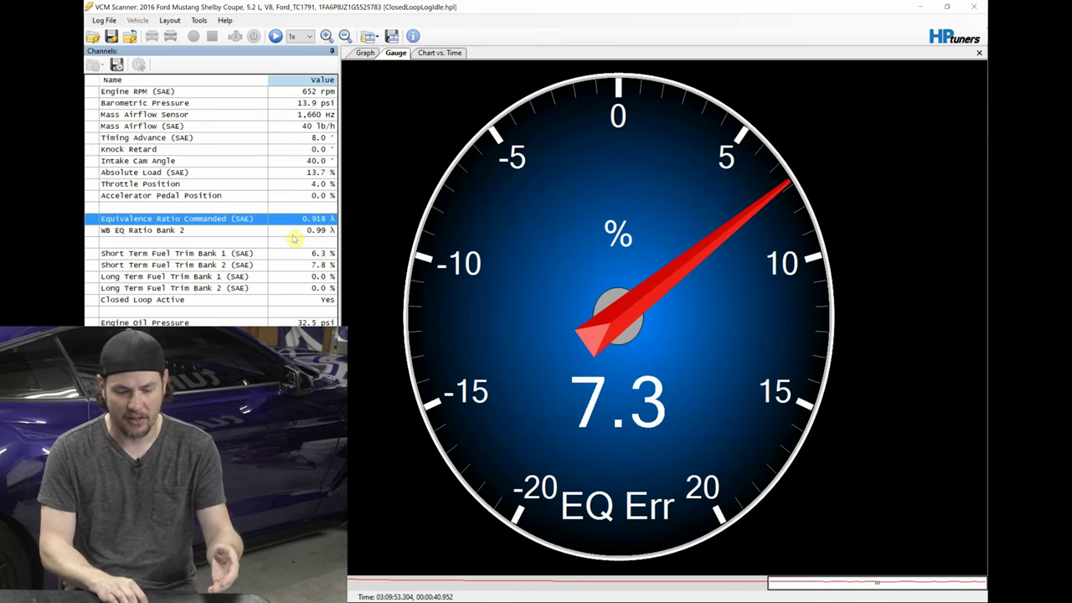
click(276, 36)
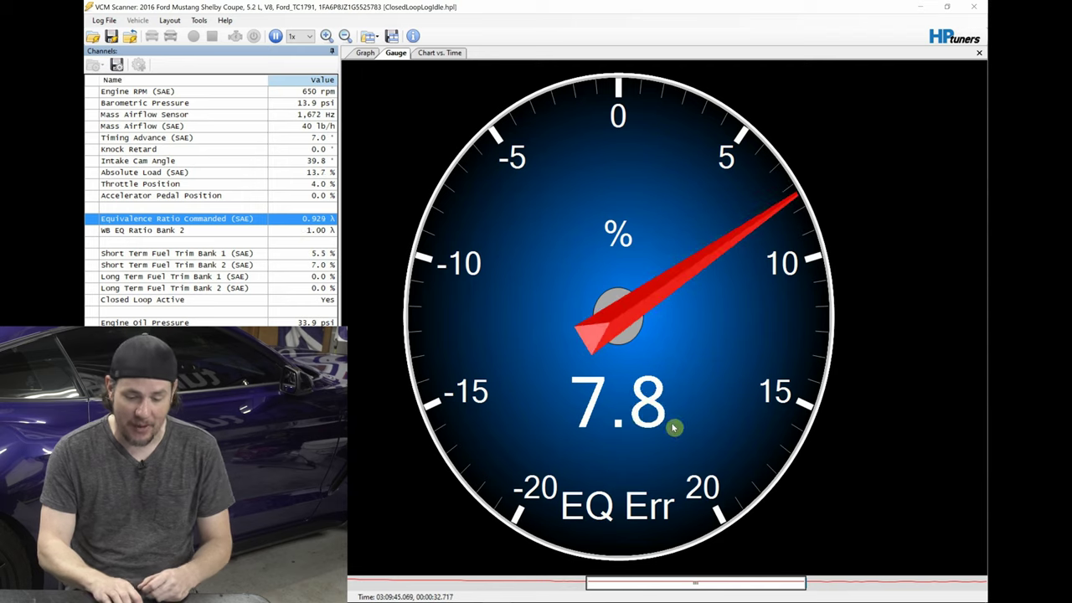
click(257, 232)
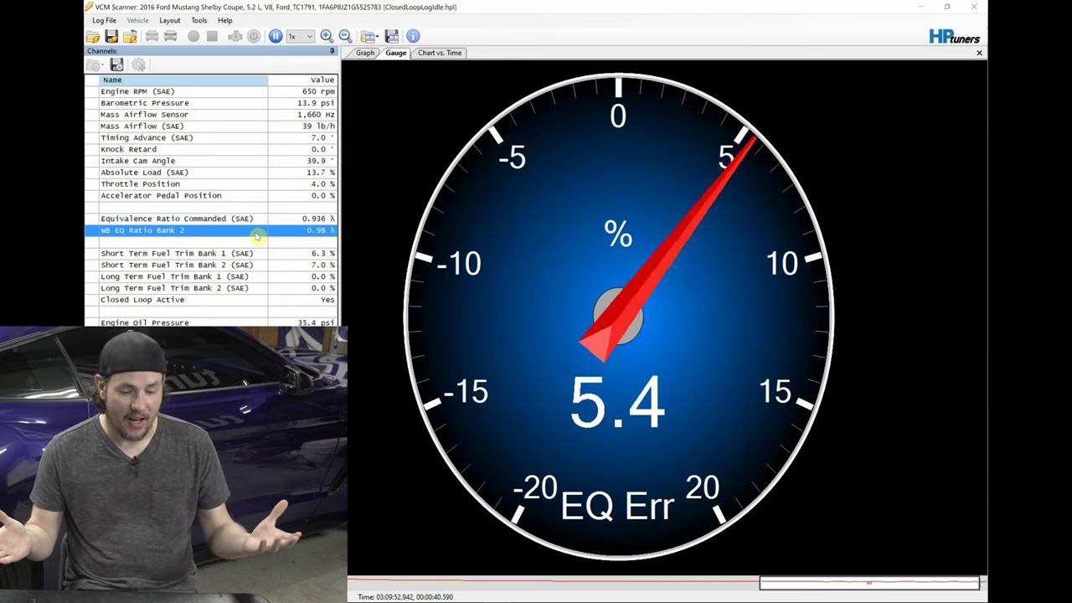
key(space)
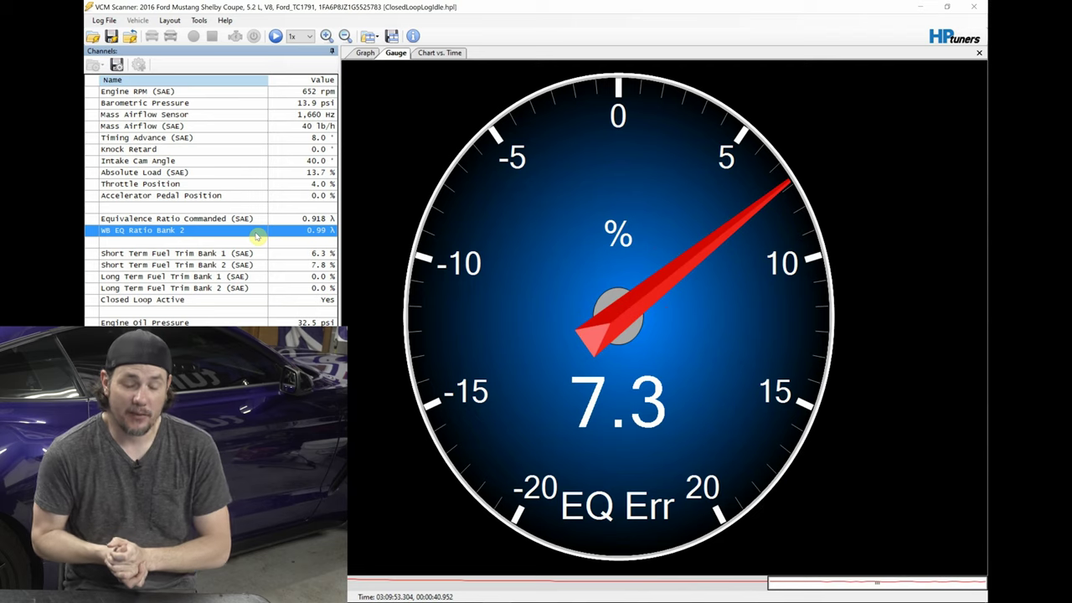
Highlight the Equivalence Ratio Commanded (SAE) reading with EQ Err held at 7.3%
click(261, 219)
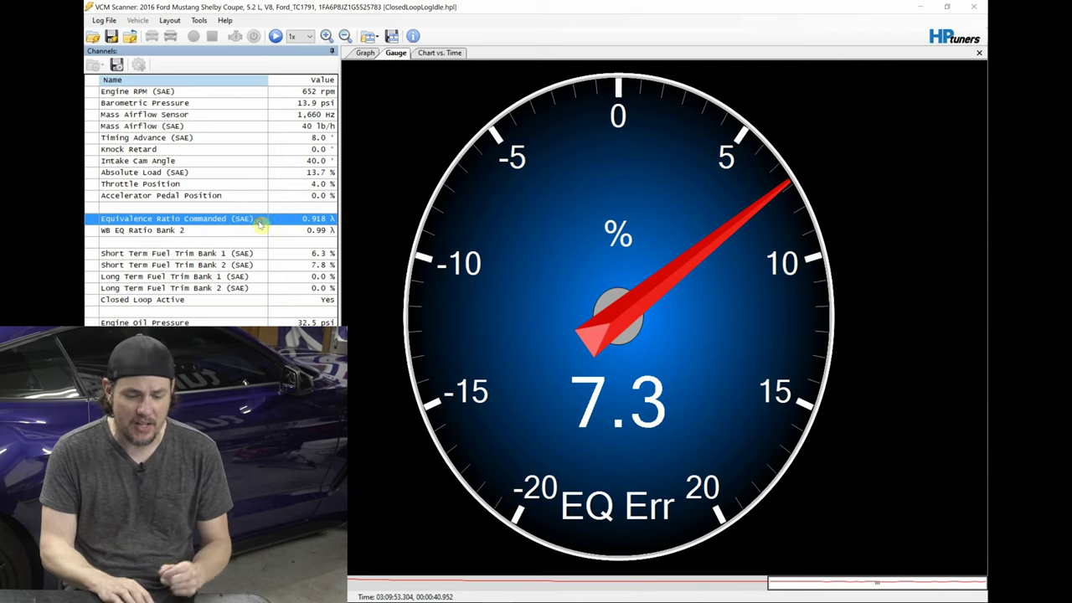